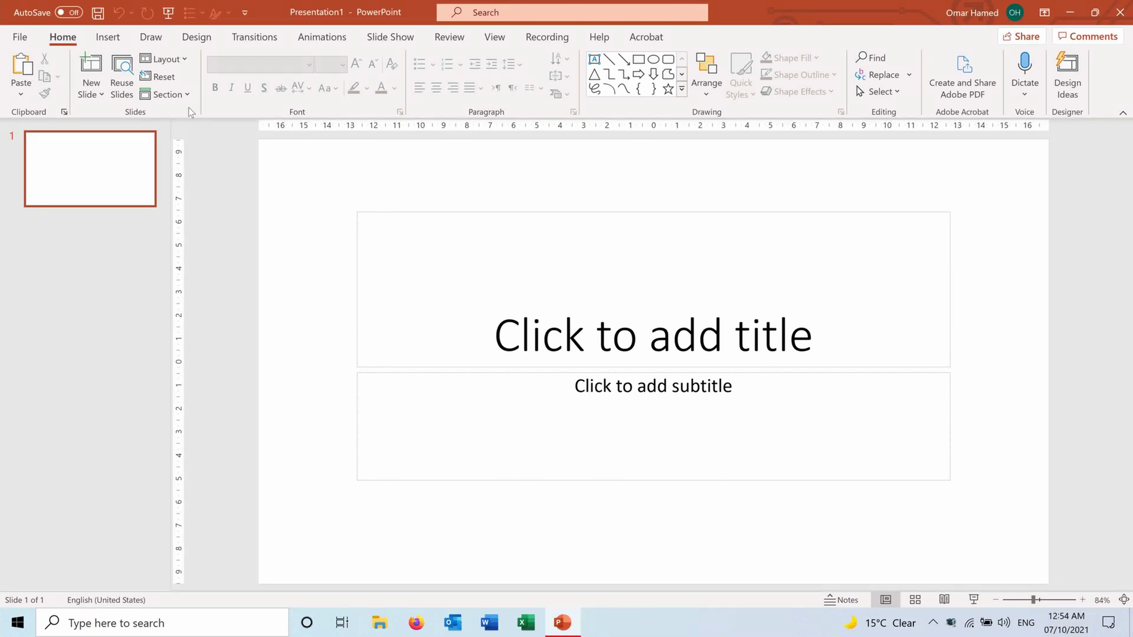
- Look over the theme and variant options on the Design tab
click(196, 38)
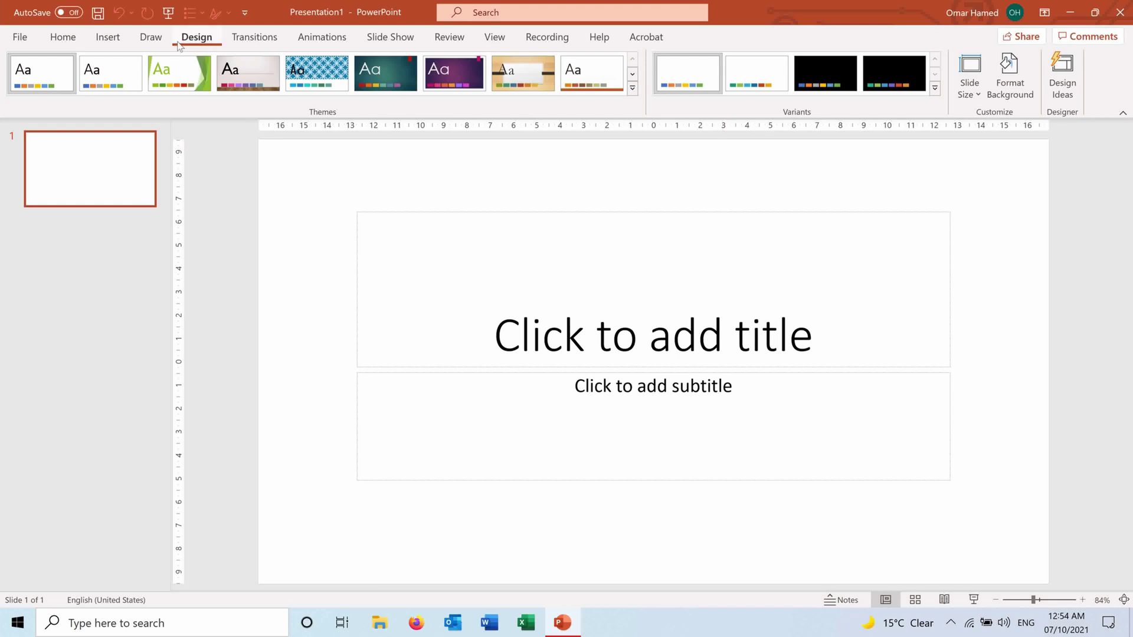
- Switch to Slide Master view and select the top parent master slide
click(479, 41)
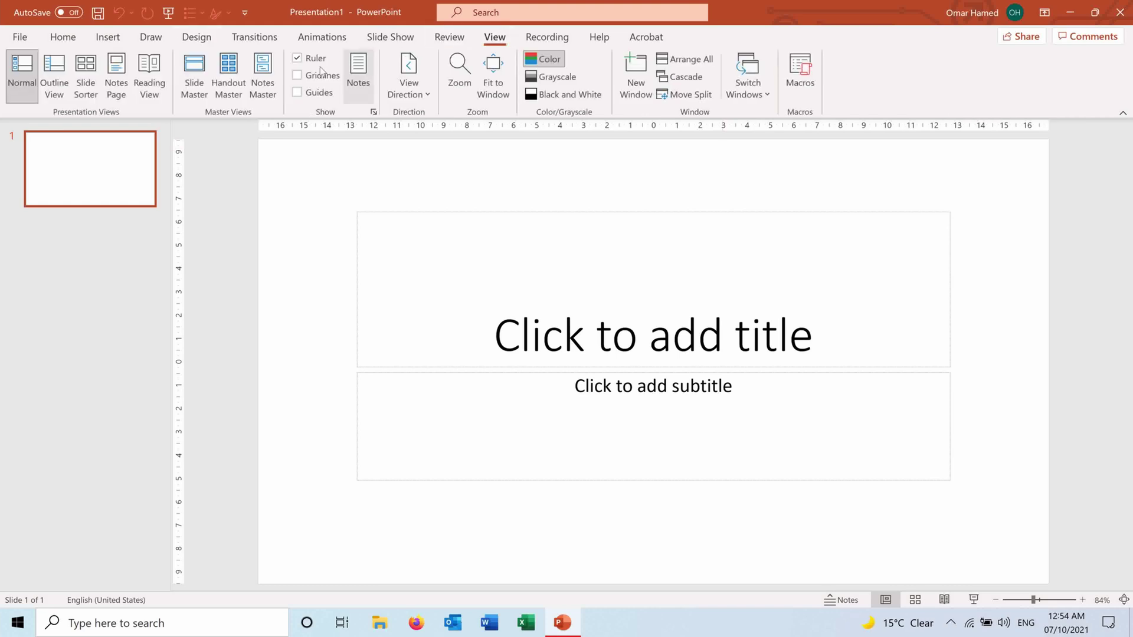
click(203, 79)
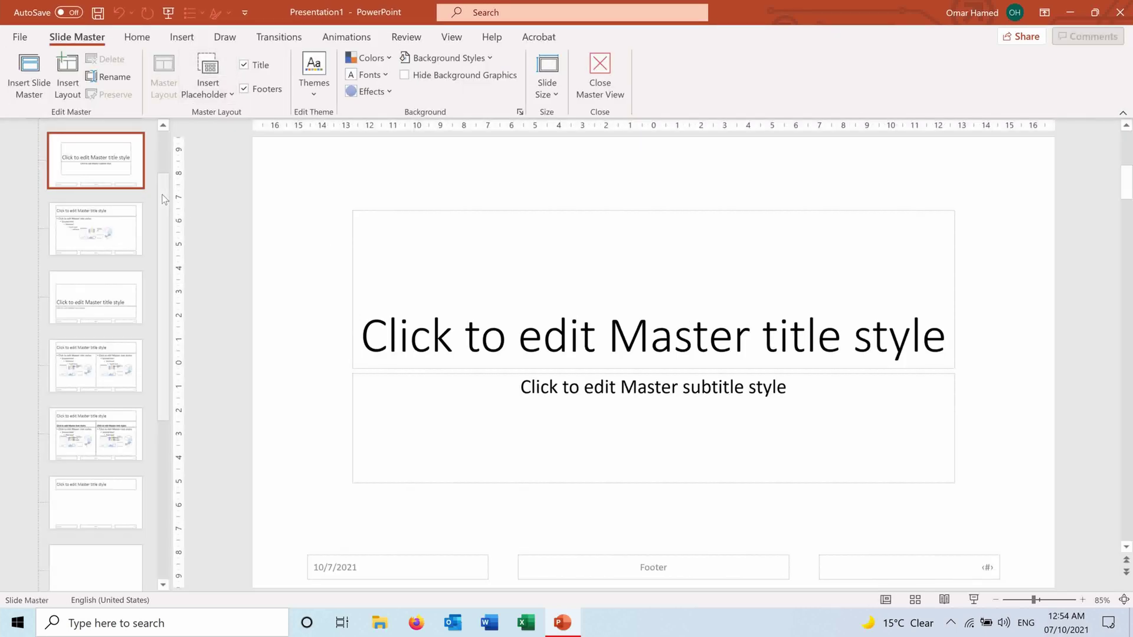
scroll(88, 194, up, 2)
click(77, 160)
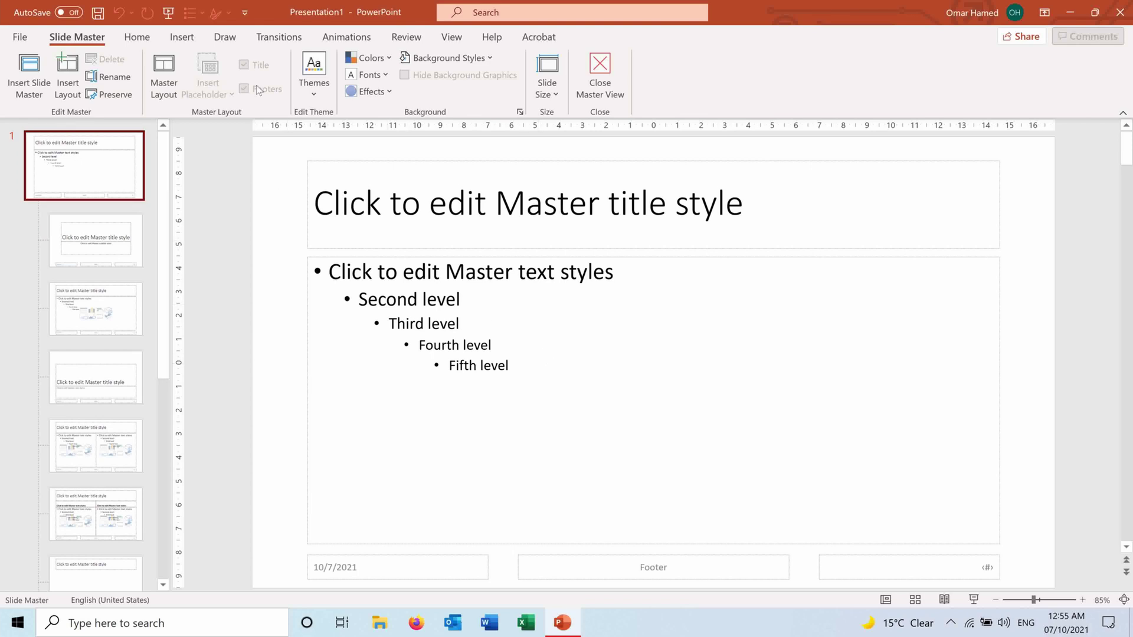
click(182, 41)
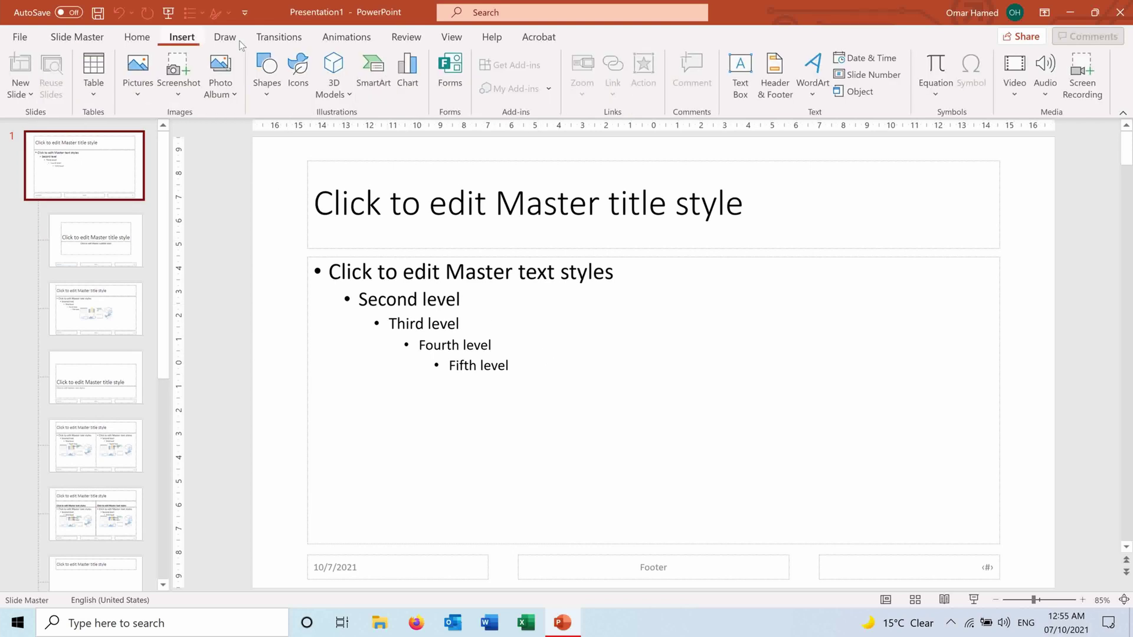
- Draw a text box in the middle of the master slide, type 'Draft' and select the word
click(737, 82)
drag(540, 324, 812, 433)
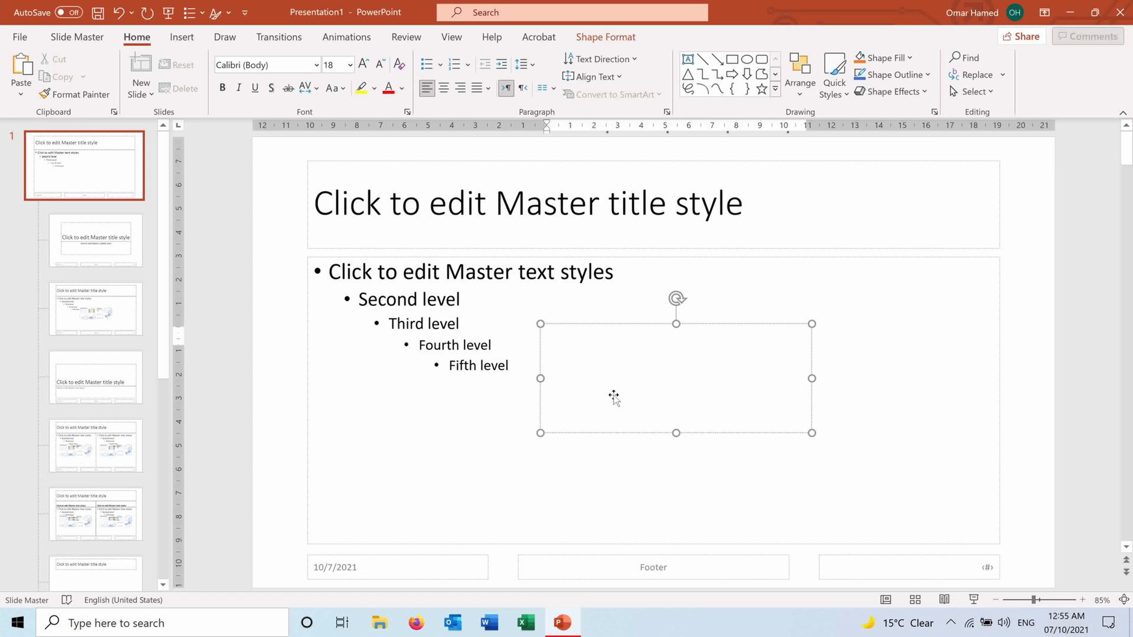
text(Draft)
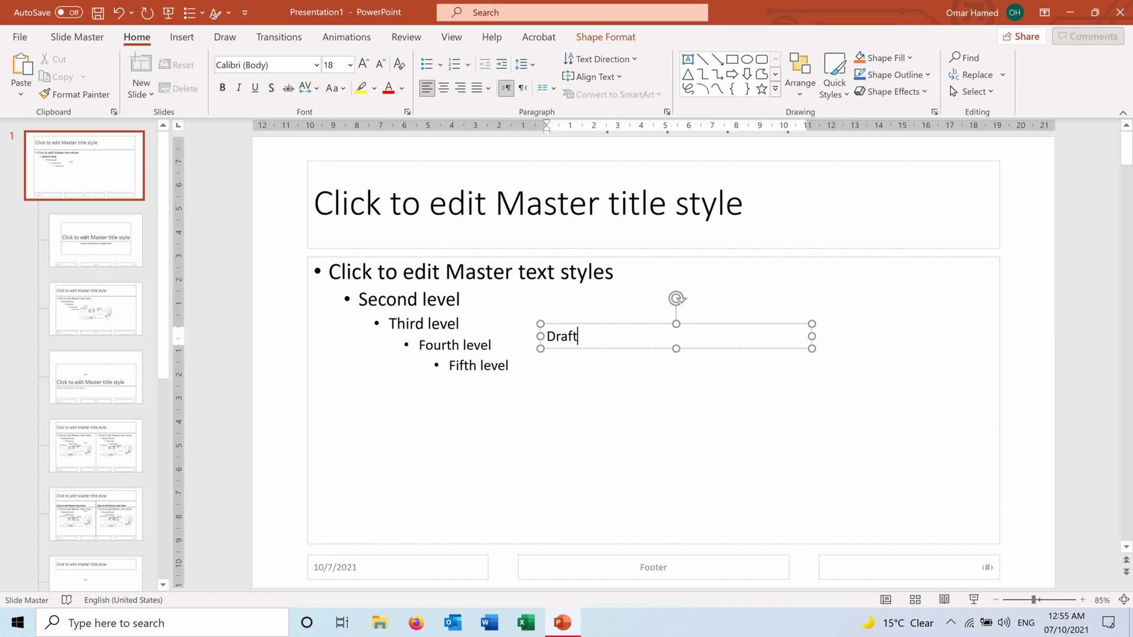
double_click(577, 336)
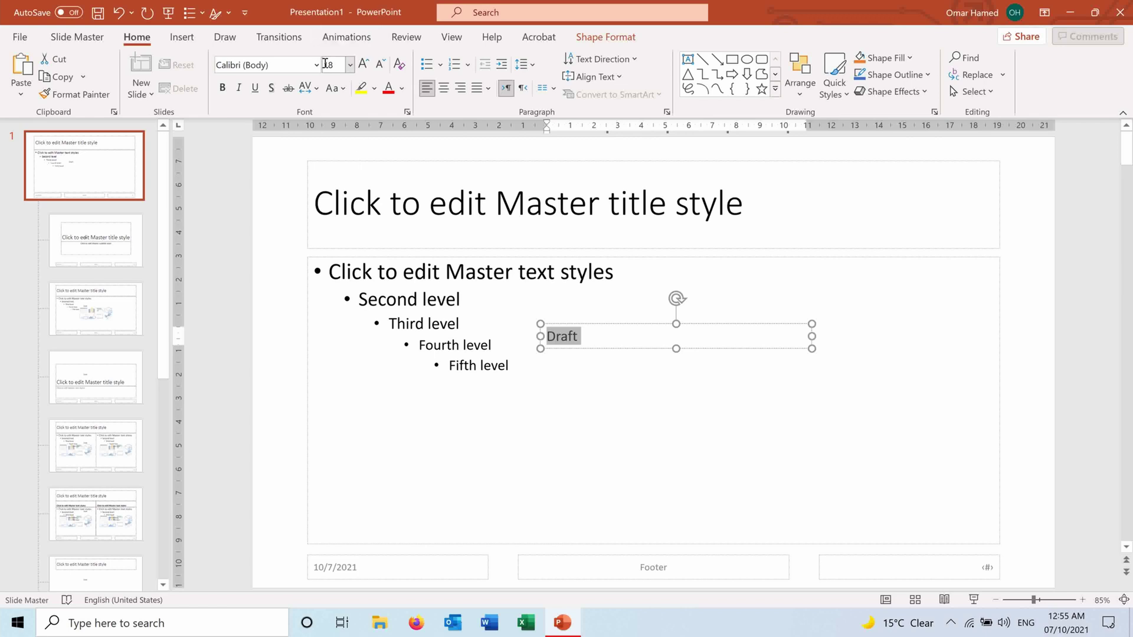
- Format the Draft text as 60 pt, centred, light grey
click(342, 66)
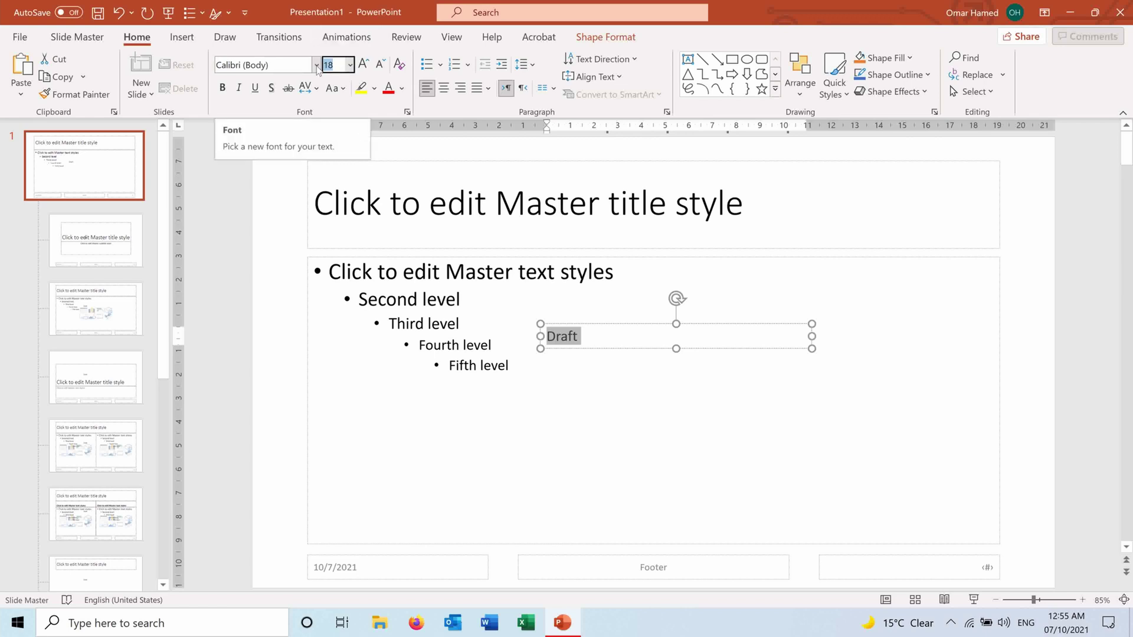
text(60)
key(Return)
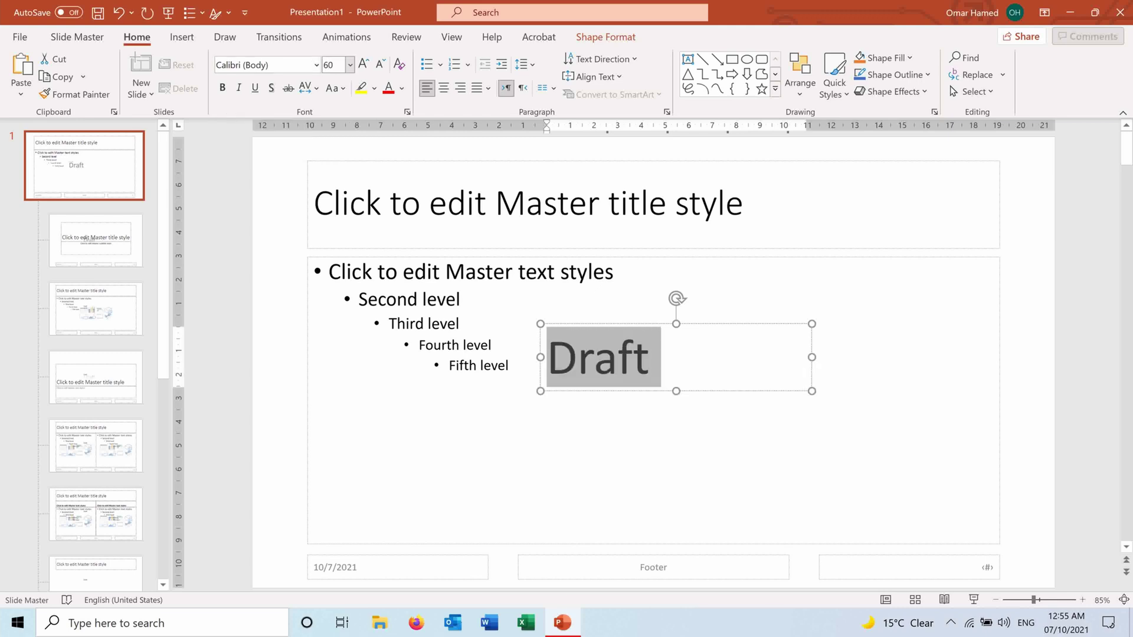
click(443, 88)
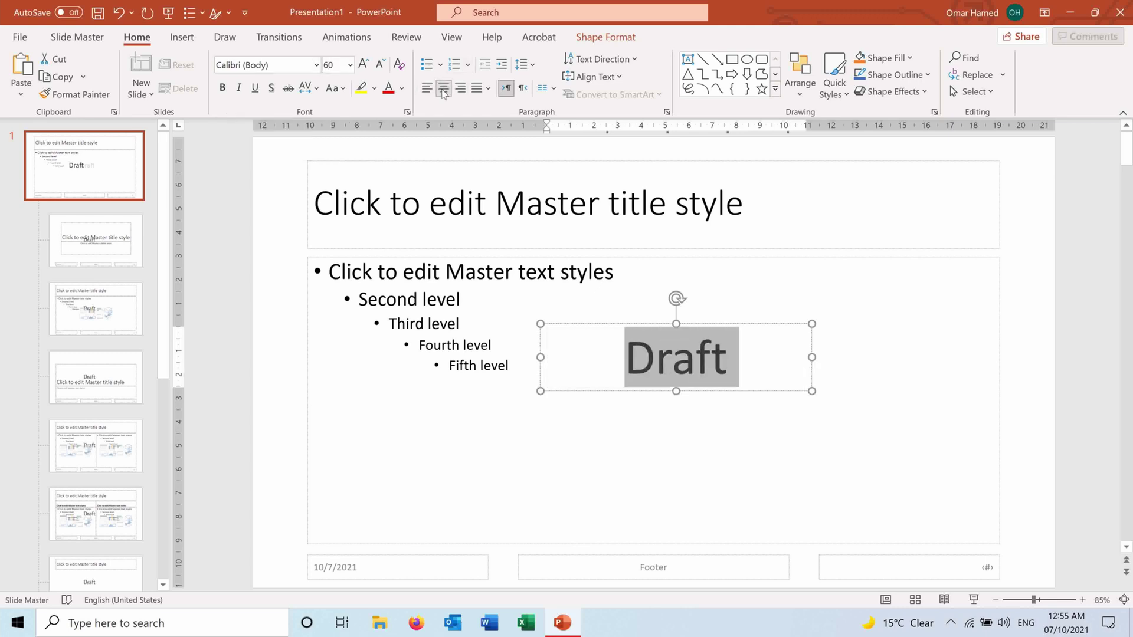
click(405, 91)
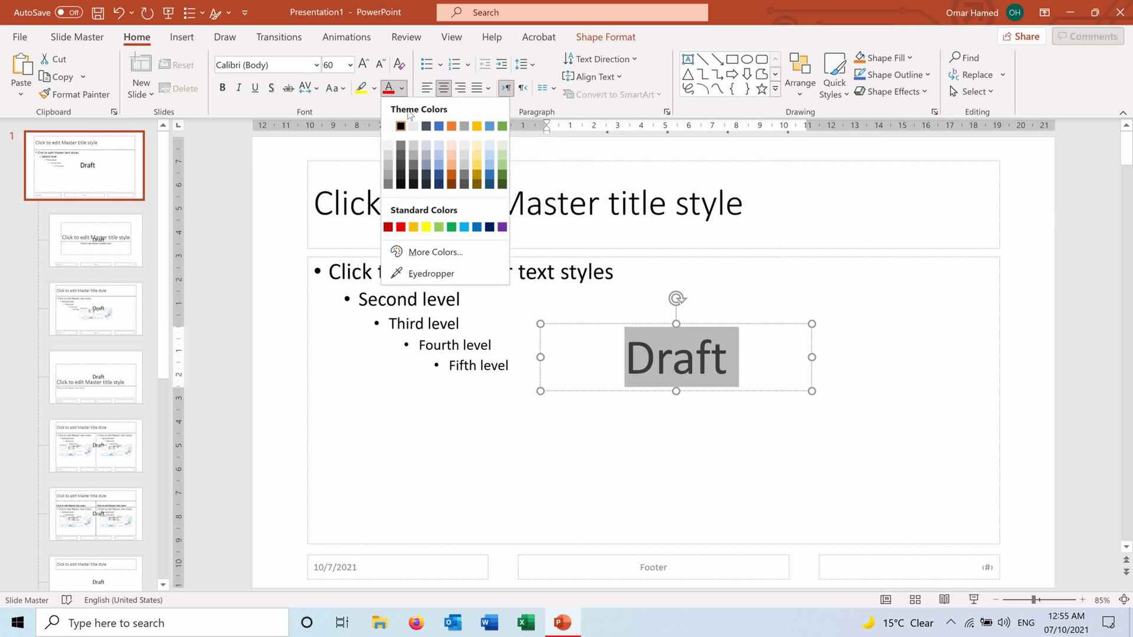
click(411, 152)
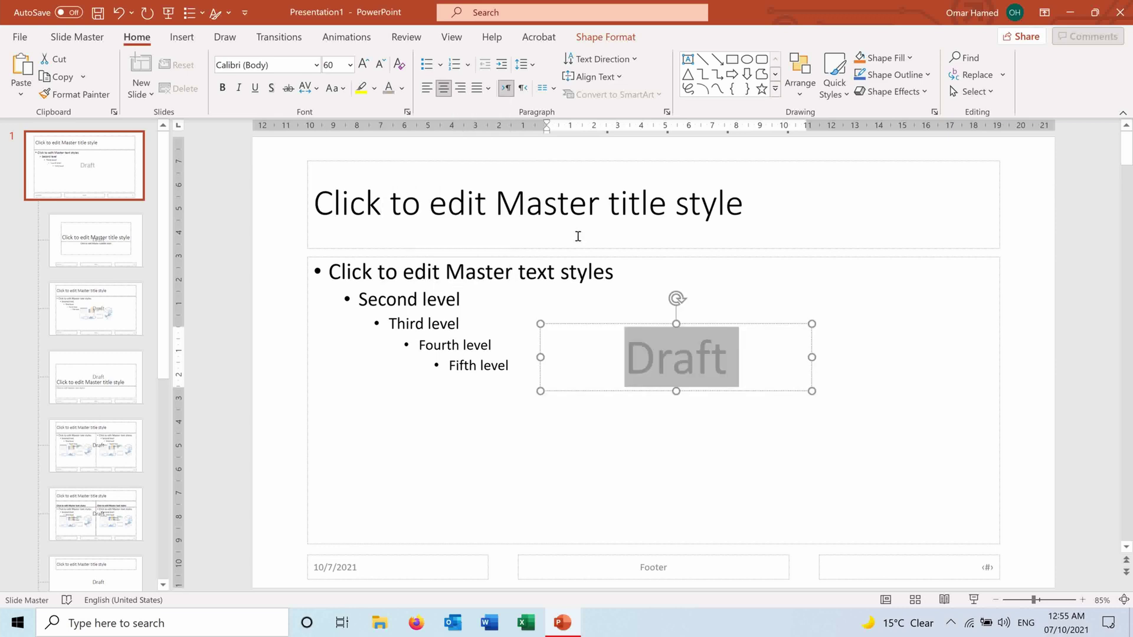
- Rotate the Draft box counter-clockwise and position it diagonally across the slide centre
drag(676, 297, 614, 293)
drag(614, 349, 639, 334)
click(295, 375)
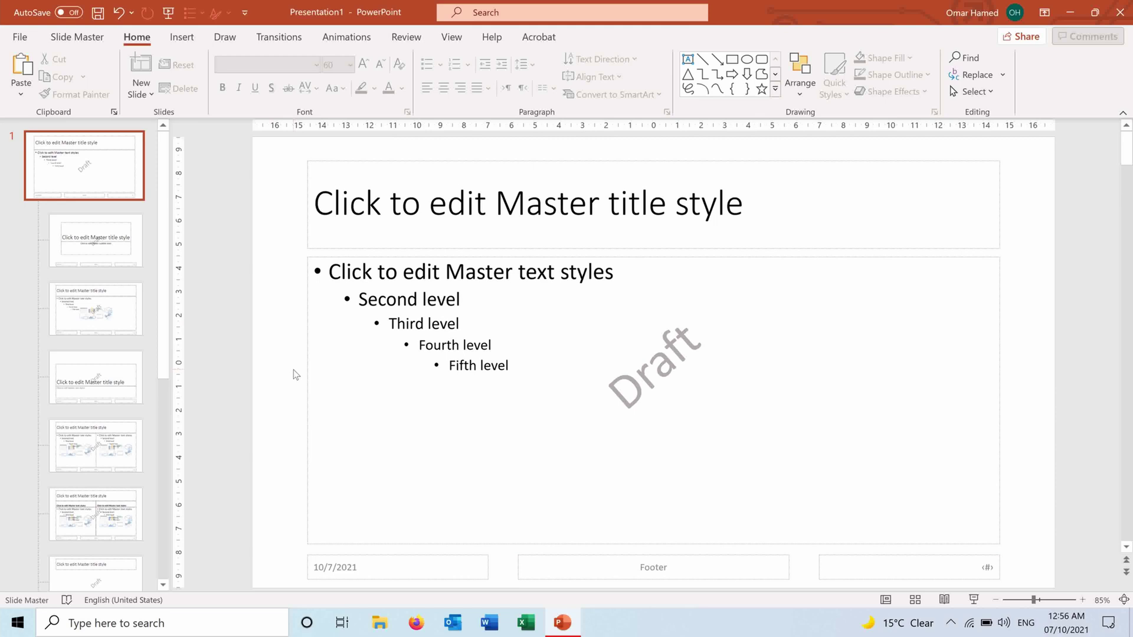
click(691, 327)
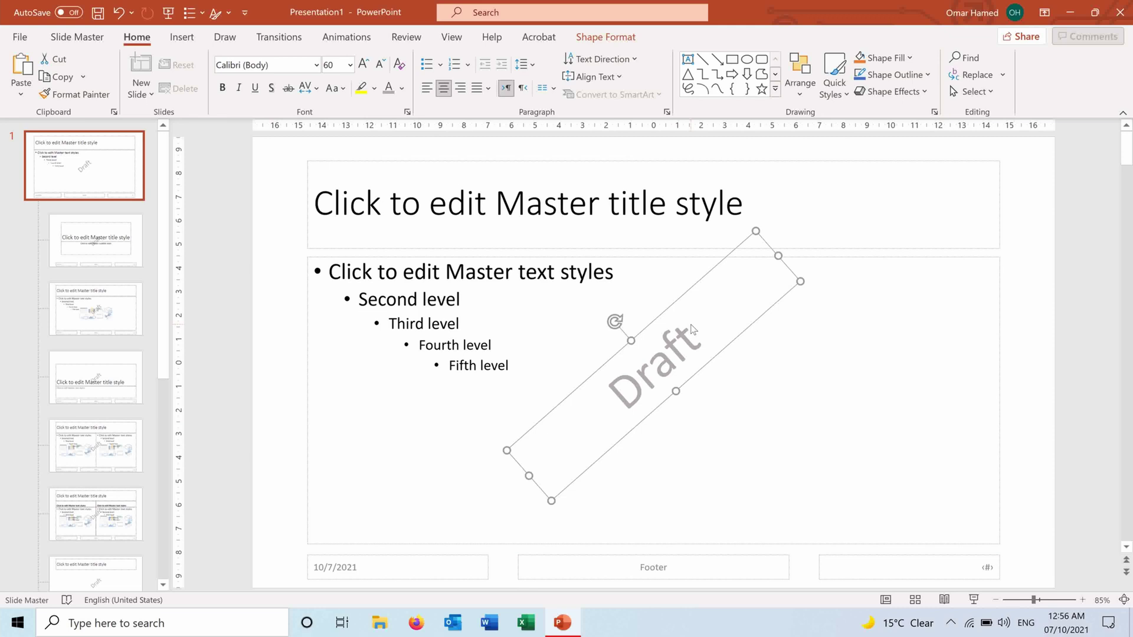
click(77, 37)
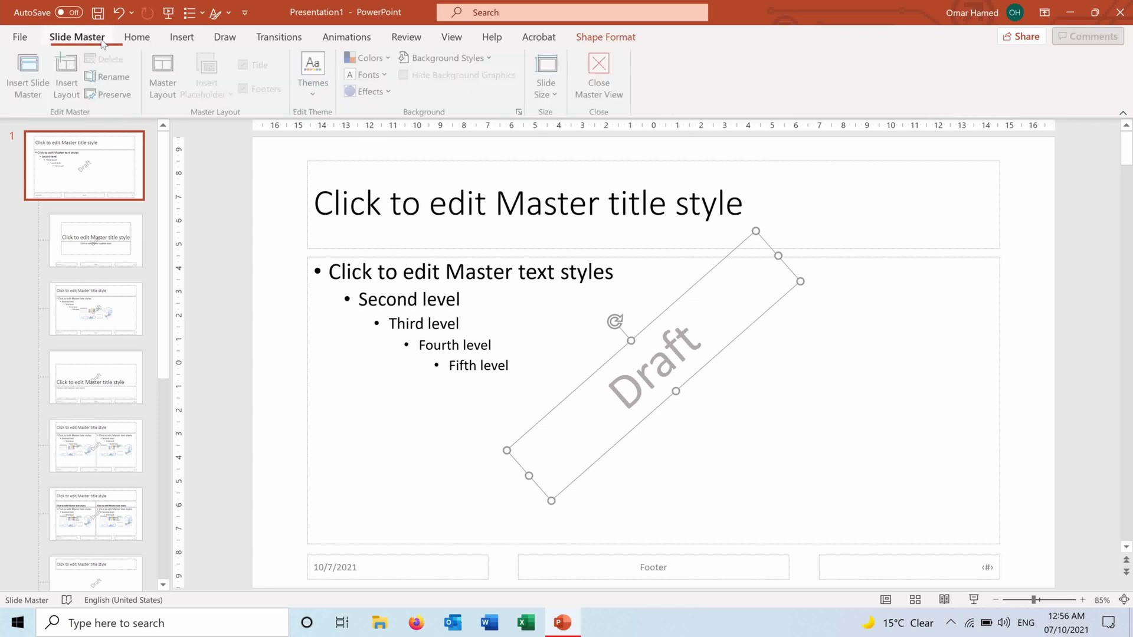
- Close Master View and add new blank slides until the deck has four
click(605, 65)
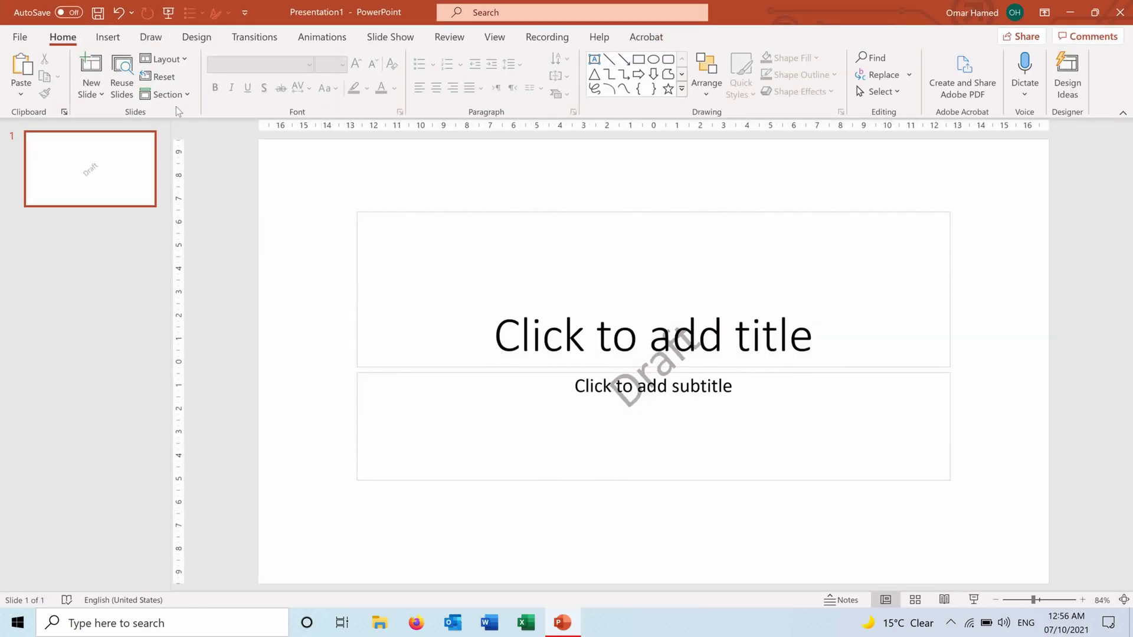
click(94, 76)
click(93, 74)
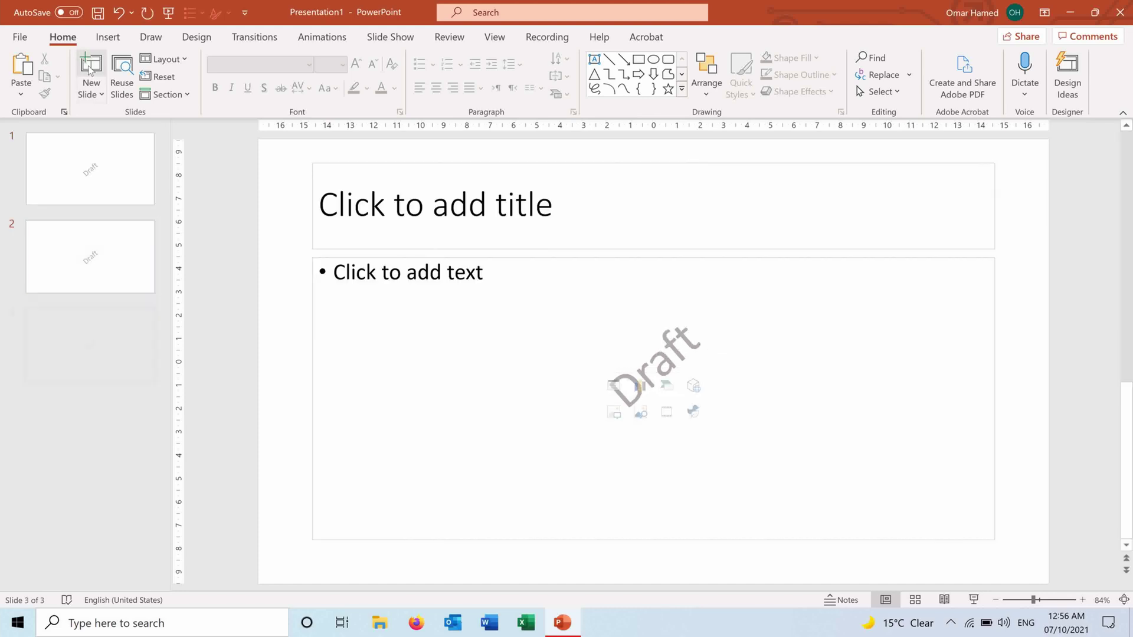
click(90, 70)
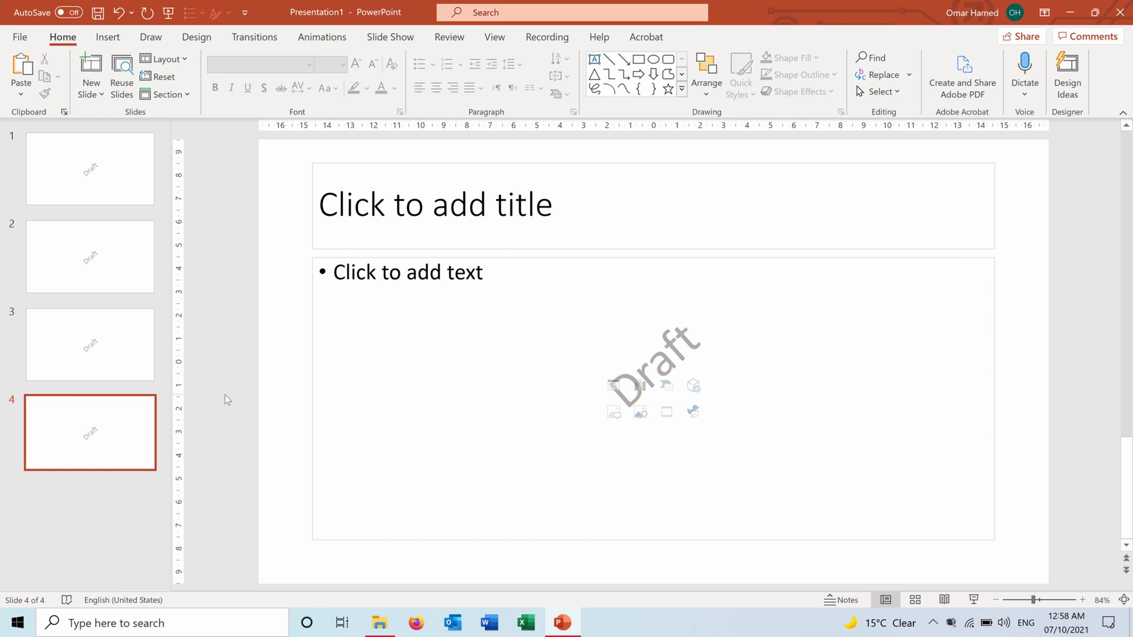
- Reopen Slide Master, select the top master and paste the OH logo onto it
click(494, 38)
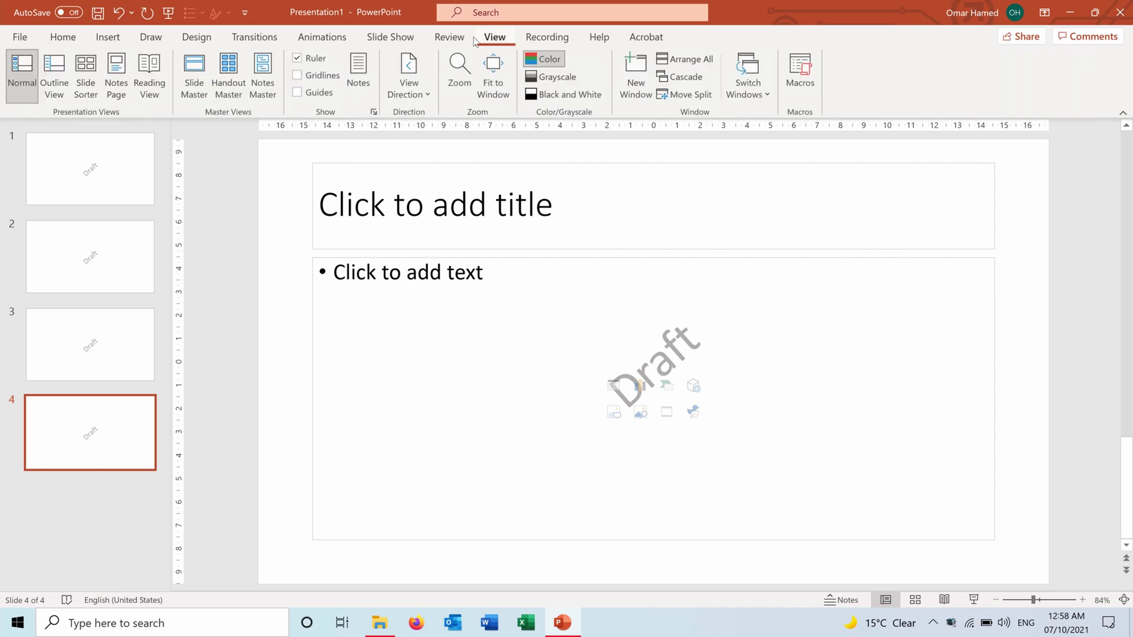
click(194, 72)
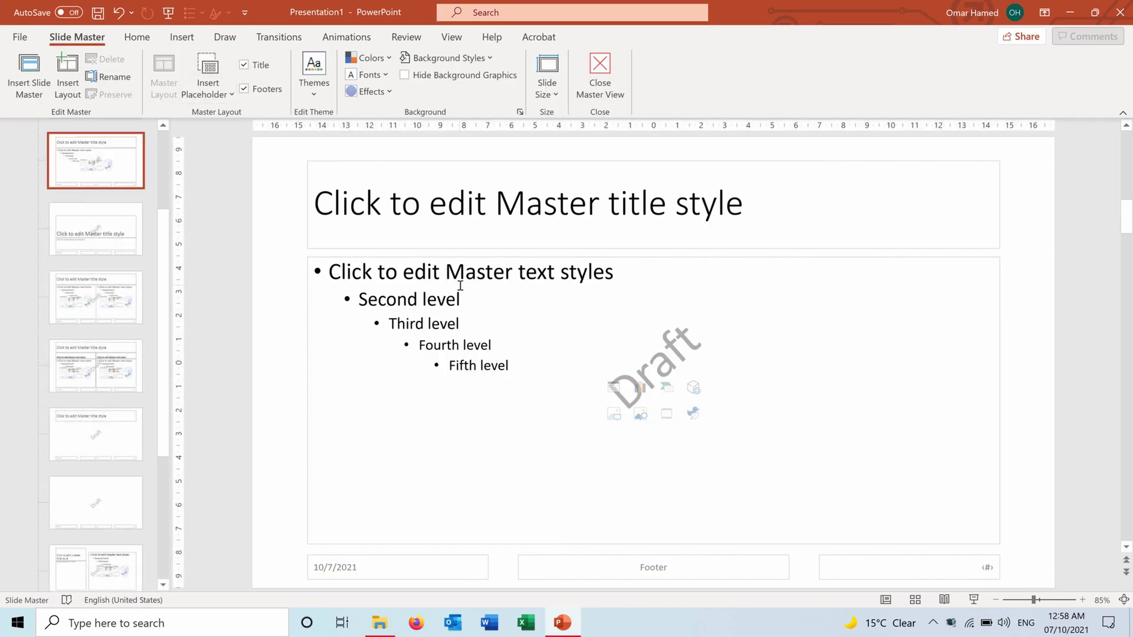
click(662, 352)
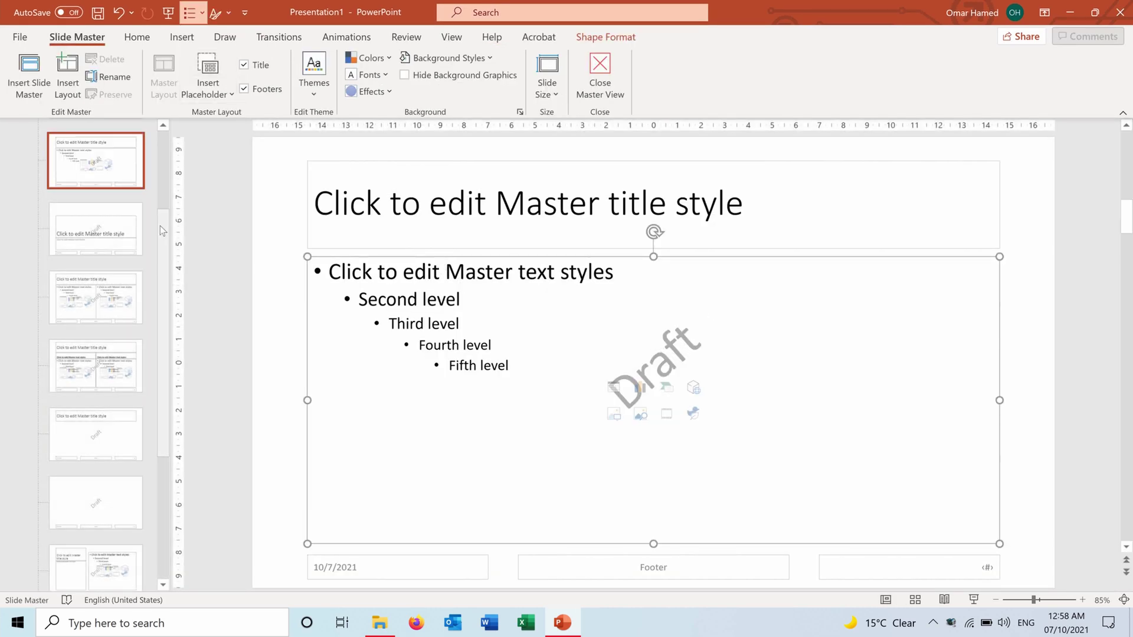
scroll(162, 230, up, 3)
click(84, 165)
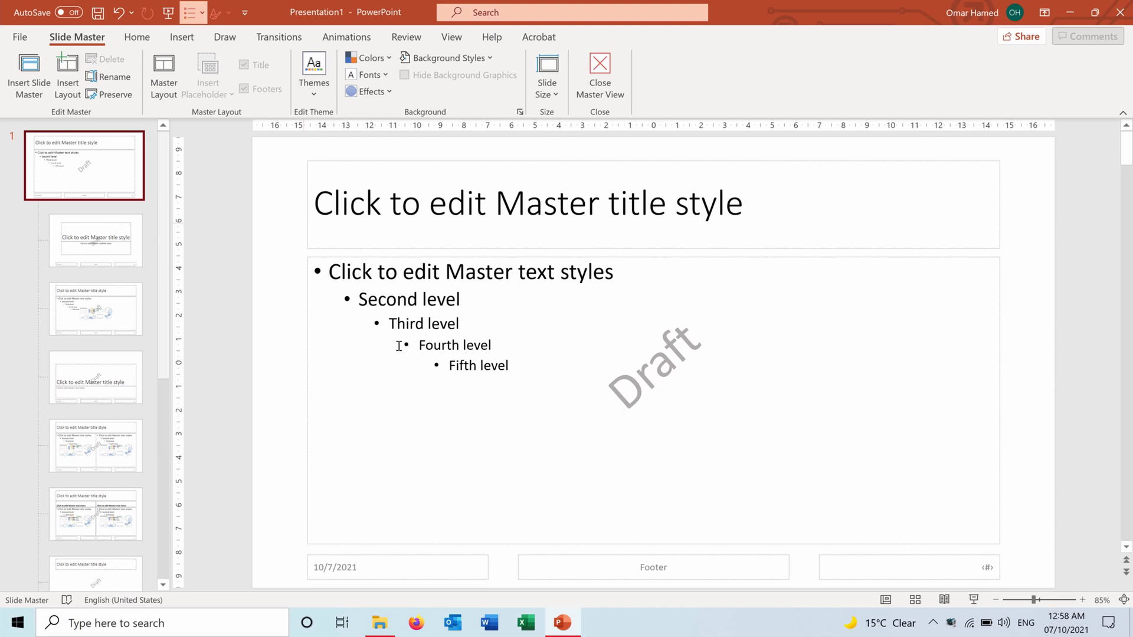
click(668, 352)
click(620, 299)
click(641, 455)
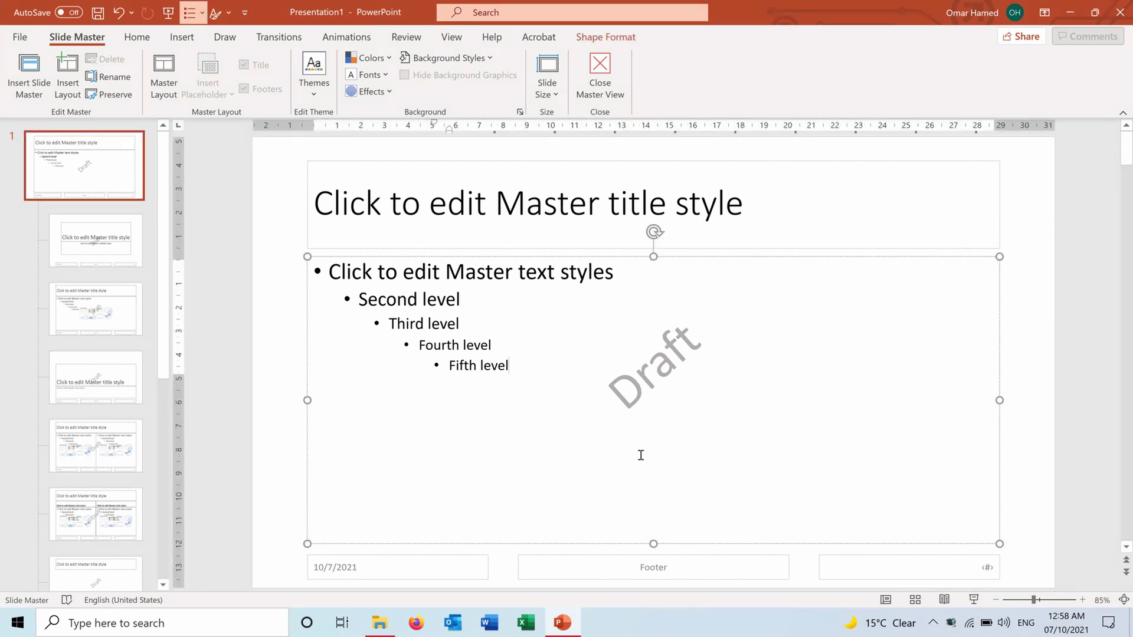
key(ctrl+v)
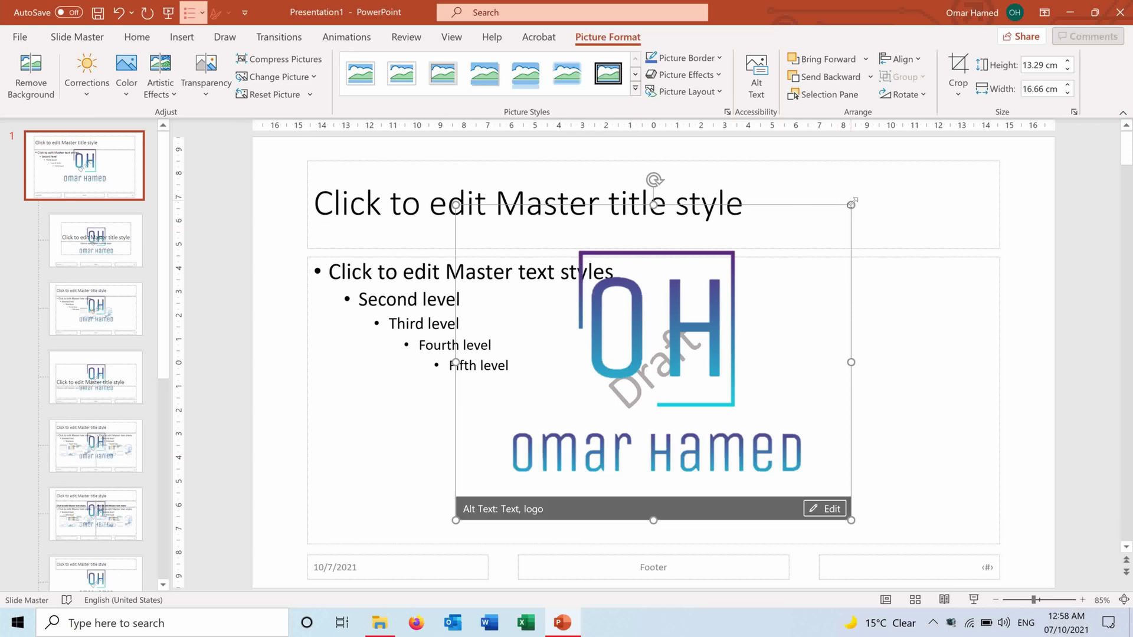
- Shrink the OH logo to about half size and delete the Draft watermark box
drag(849, 202, 599, 371)
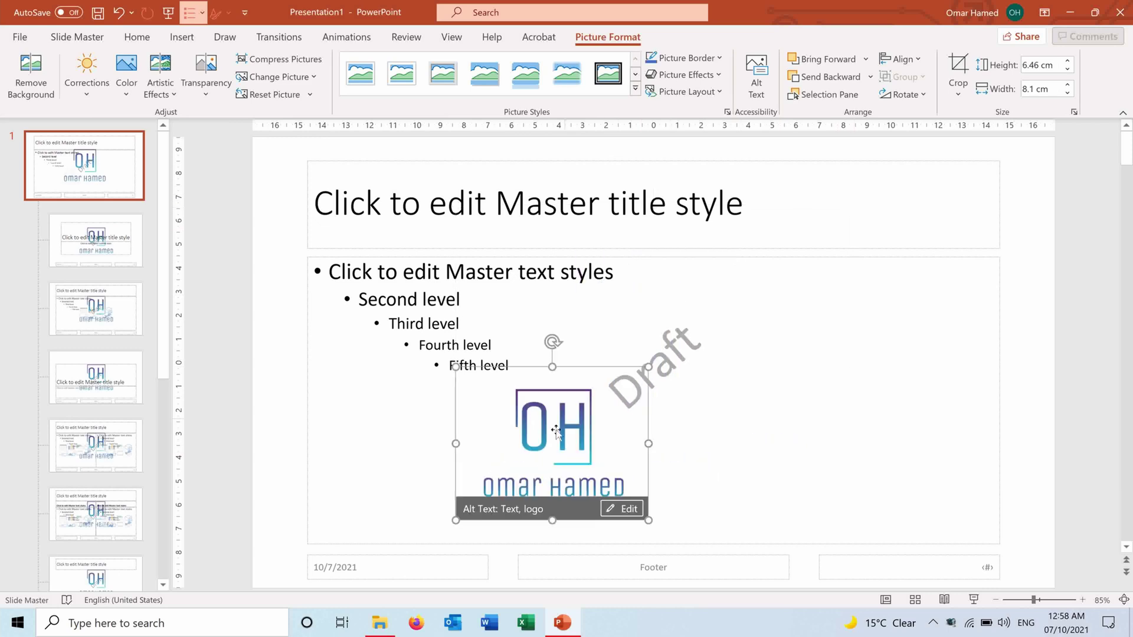
drag(650, 432, 659, 432)
click(652, 327)
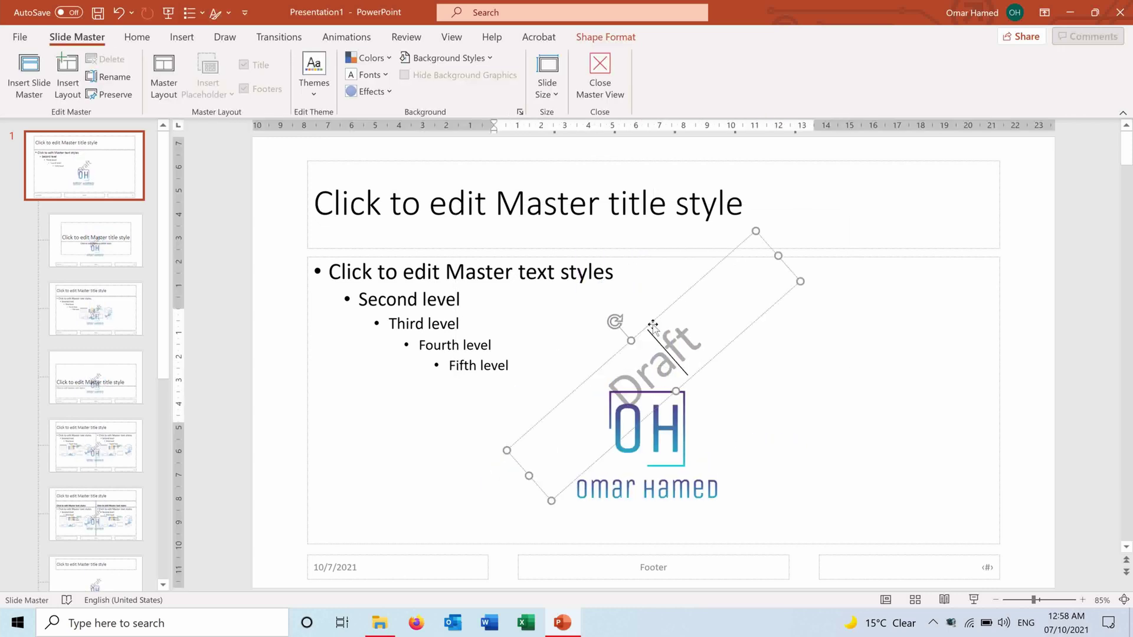
key(Delete)
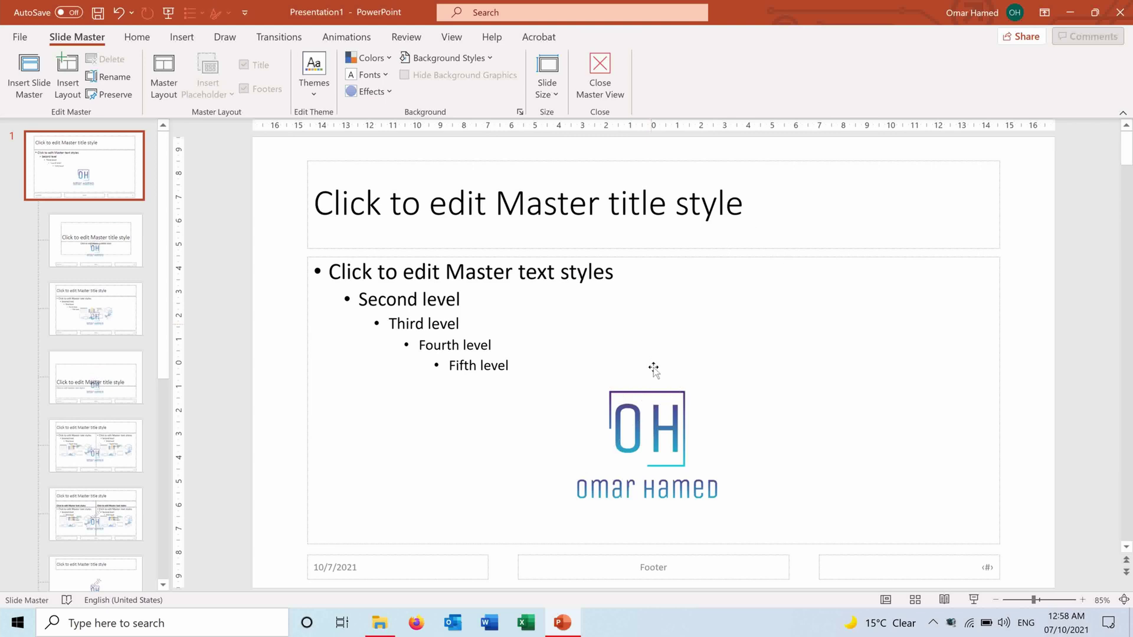
- Move the OH logo up toward the slide centre and give it 80% transparency
drag(647, 417, 659, 357)
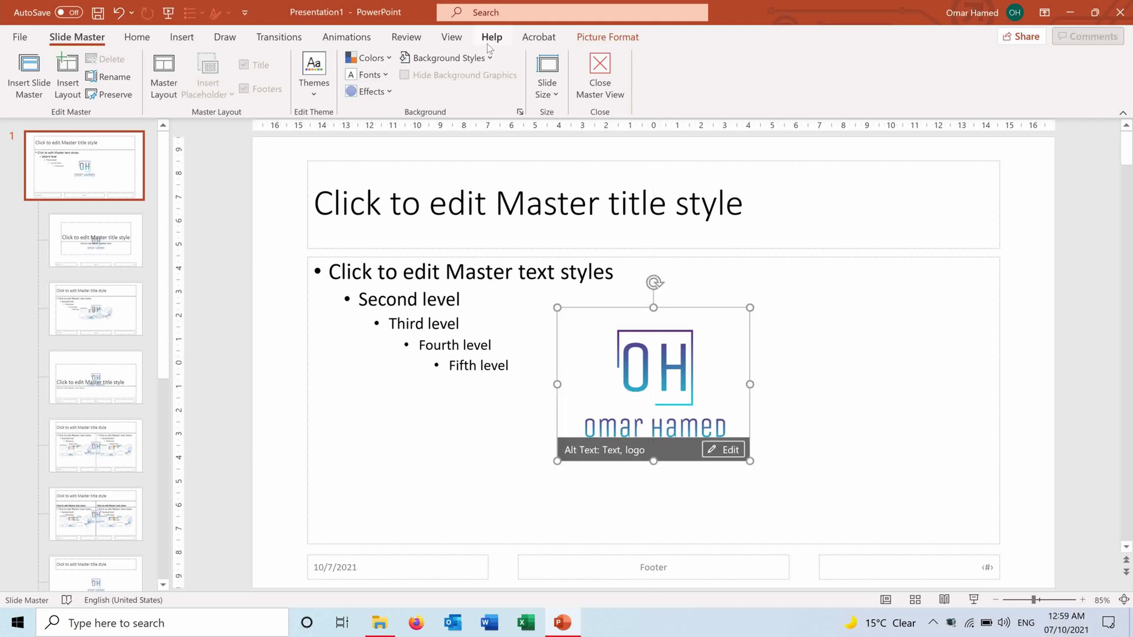
click(607, 36)
click(209, 88)
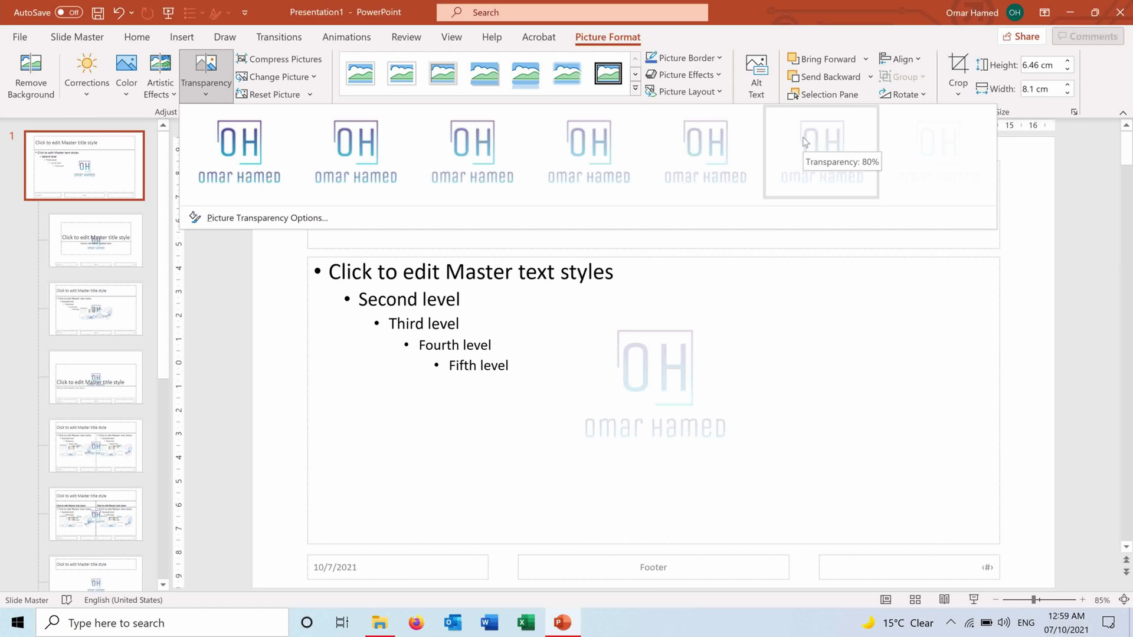
click(846, 142)
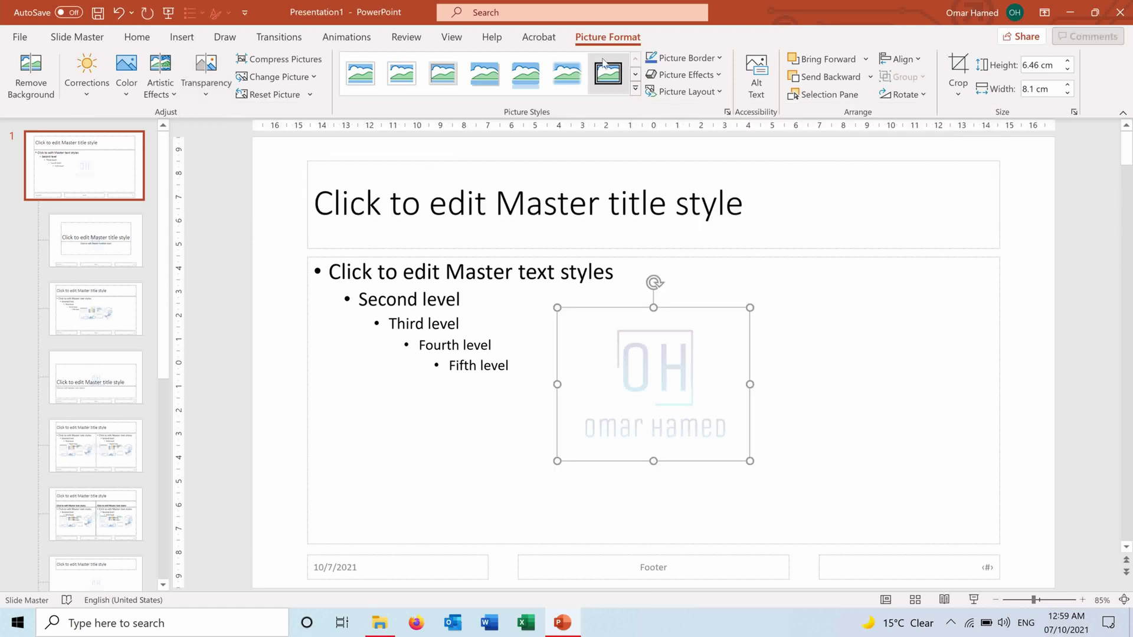
click(77, 37)
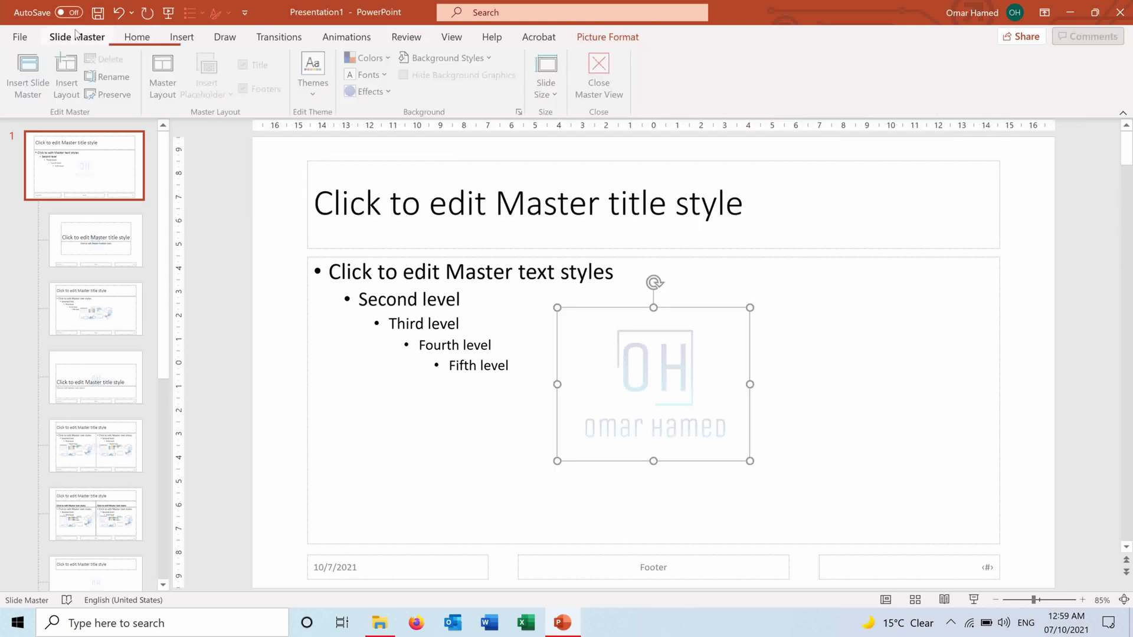
- Close Master View and step through the slides from slide 1 to check the faded logo
click(599, 89)
click(97, 172)
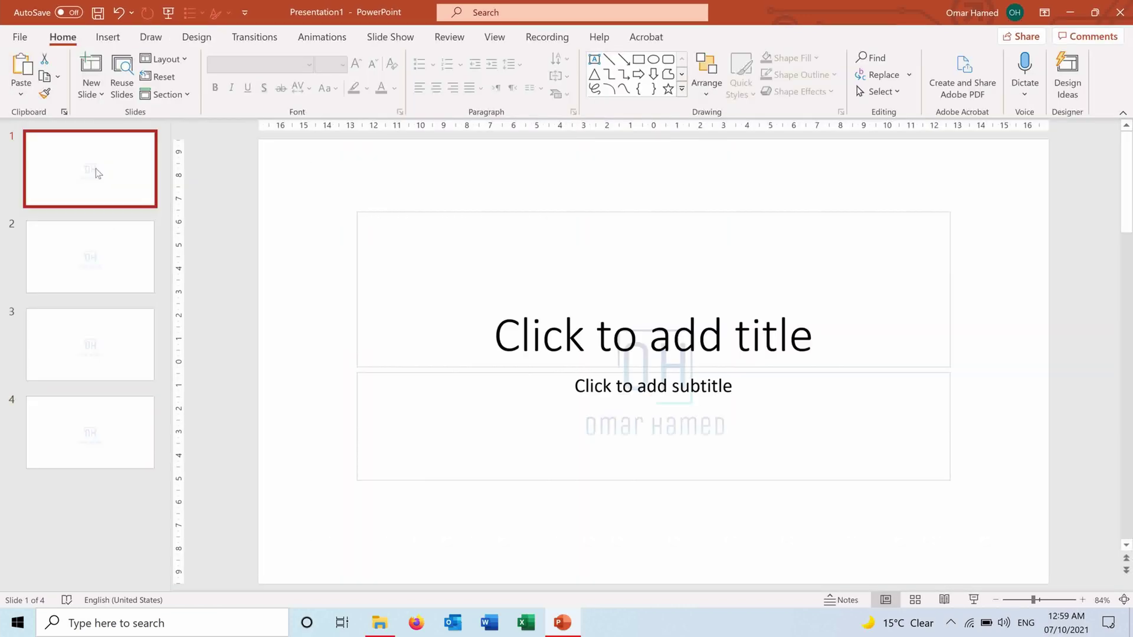
key(Down)
key(Down)
key(Down)
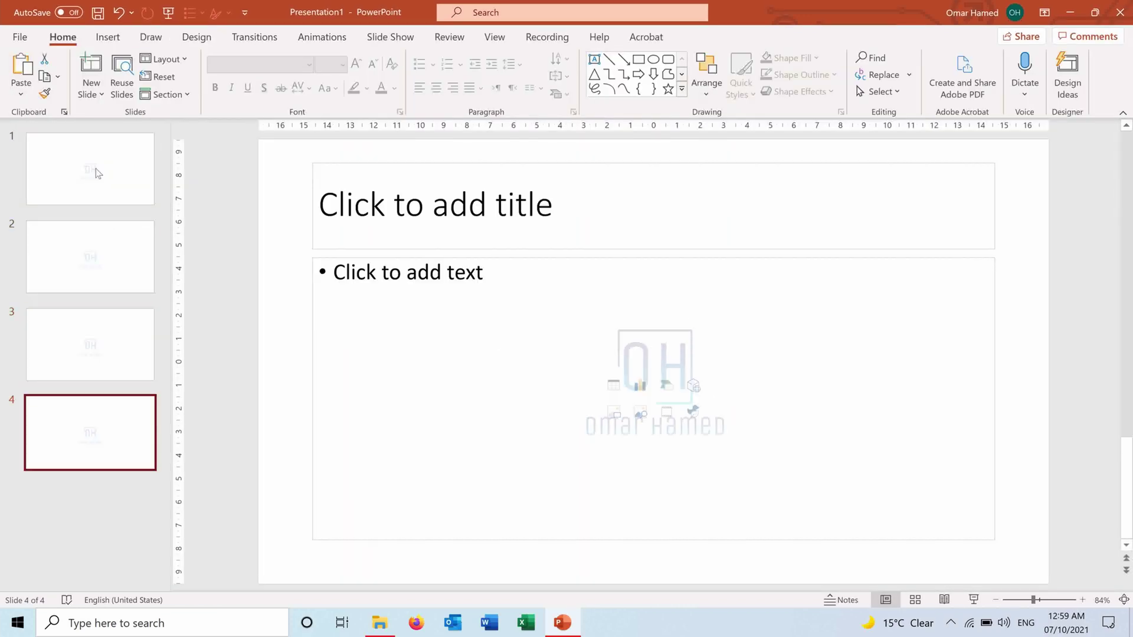